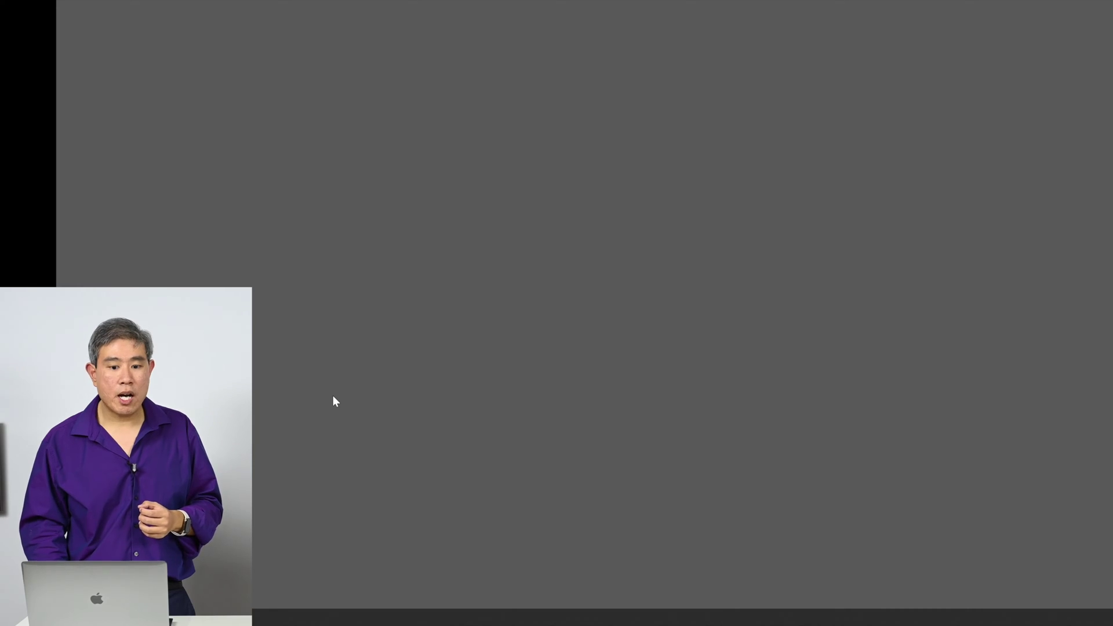
Open the Windows display settings and turn off automatic brightness changes when lighting changes
{"action": "right_click", "coordinate": [333, 398]}
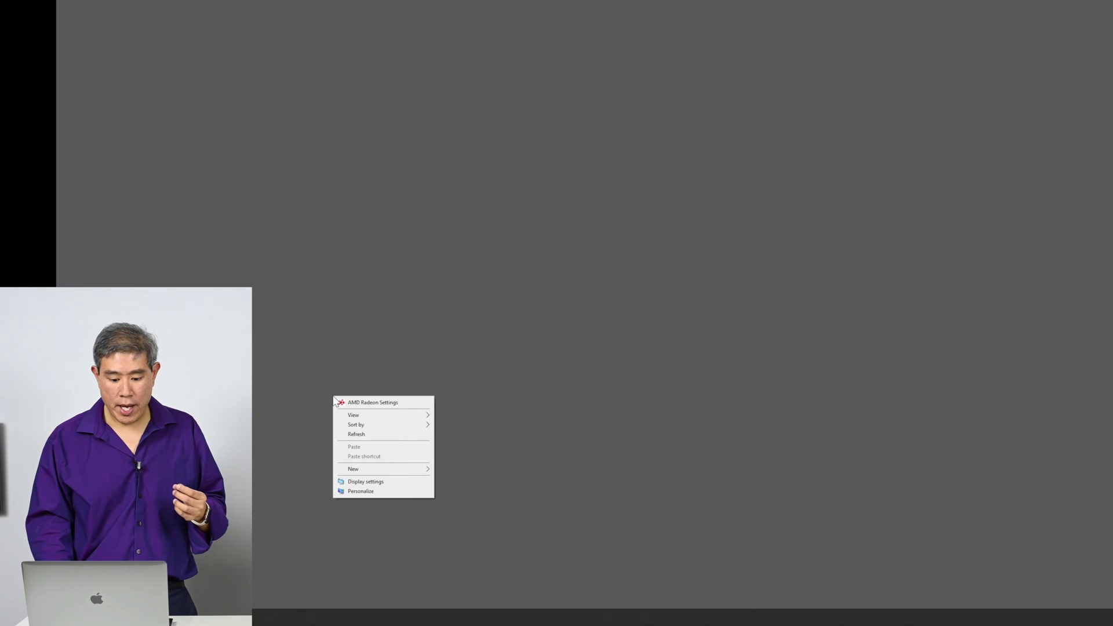
{"action": "left_click", "coordinate": [374, 482]}
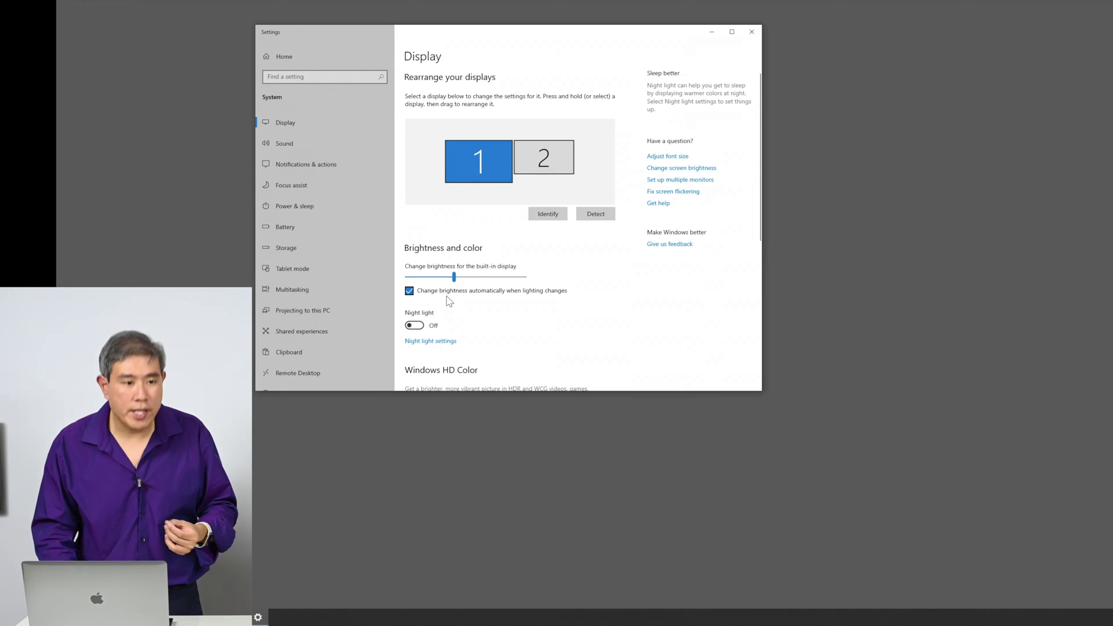
{"action": "left_click", "coordinate": [448, 297]}
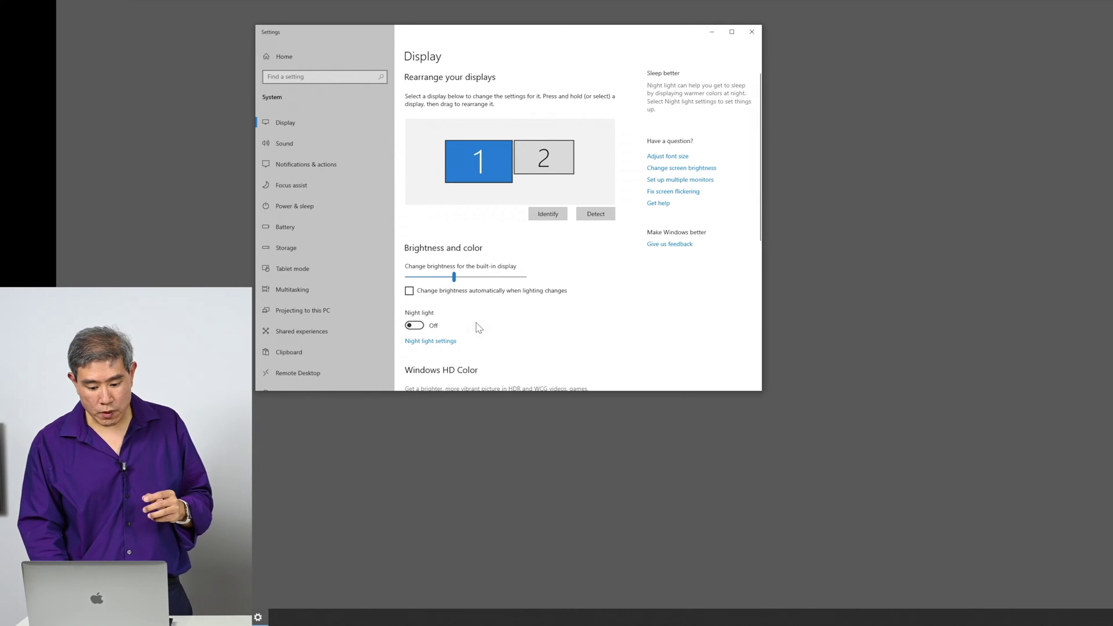
Check the Windows display calibration option in Display 1's advanced color management settings, and close the open dialogs
{"action": "scroll", "coordinate": [479, 328], "scroll_direction": "down", "scroll_amount": 5}
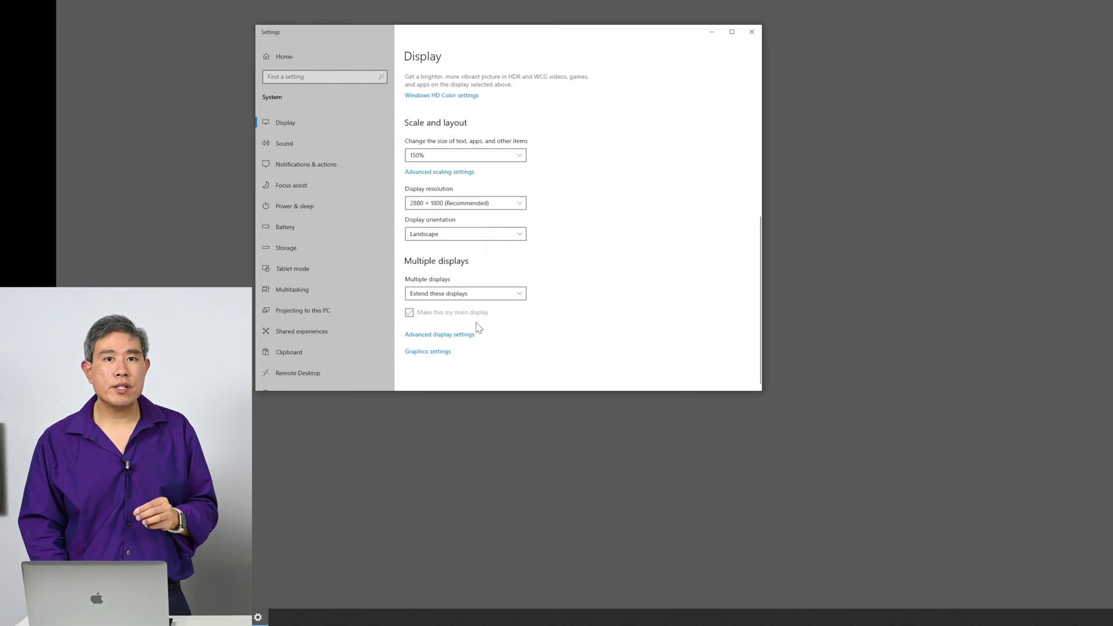
{"action": "left_click", "coordinate": [463, 338]}
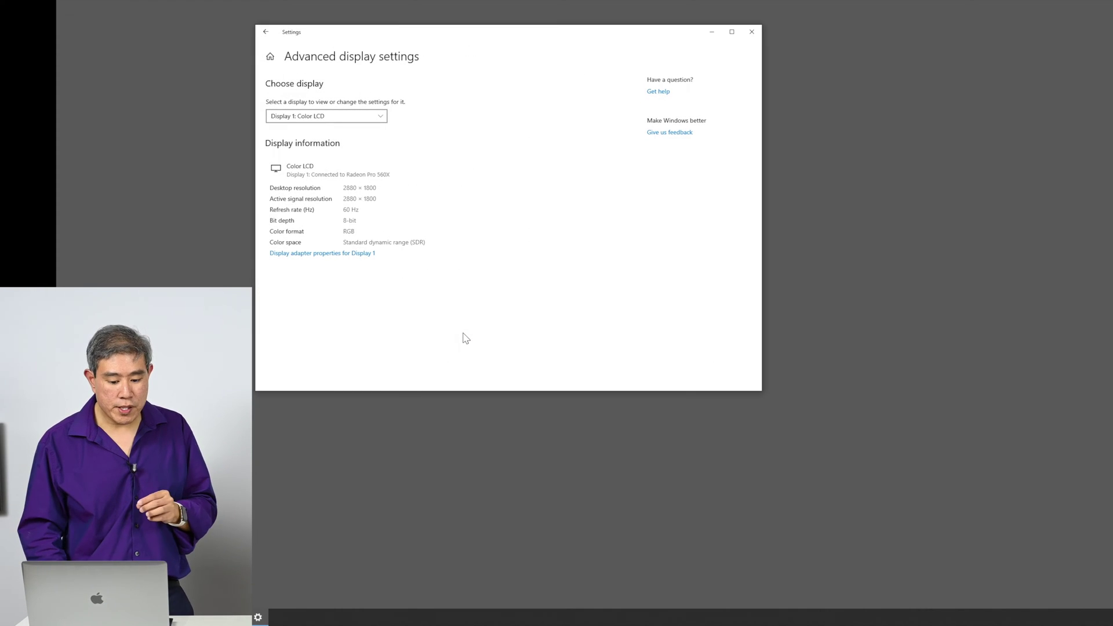
{"action": "left_click", "coordinate": [343, 259]}
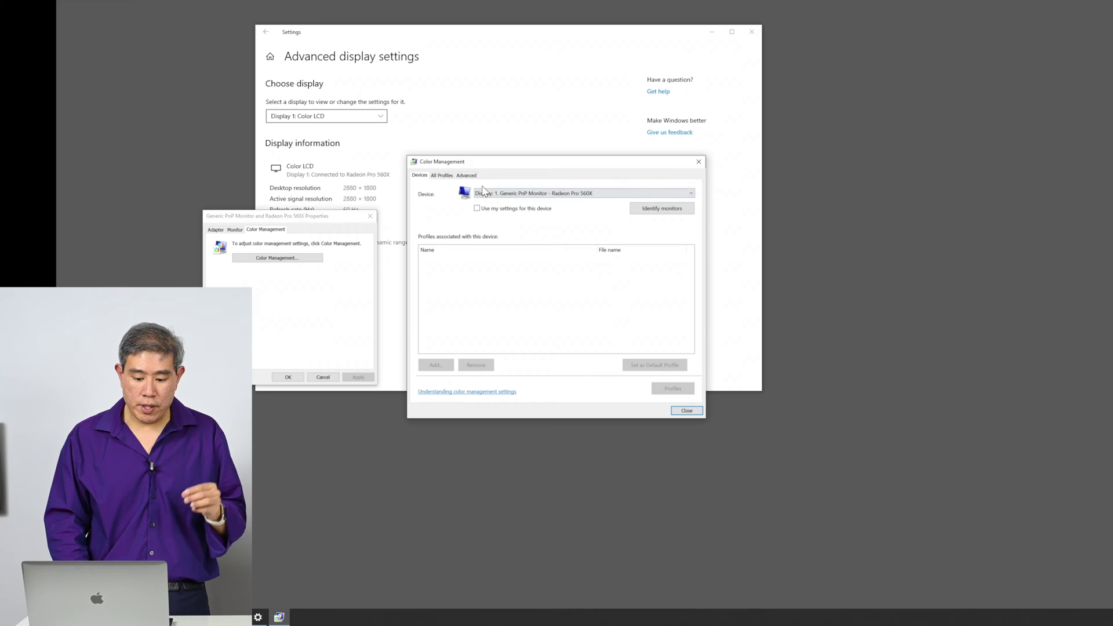
{"action": "left_click", "coordinate": [466, 175]}
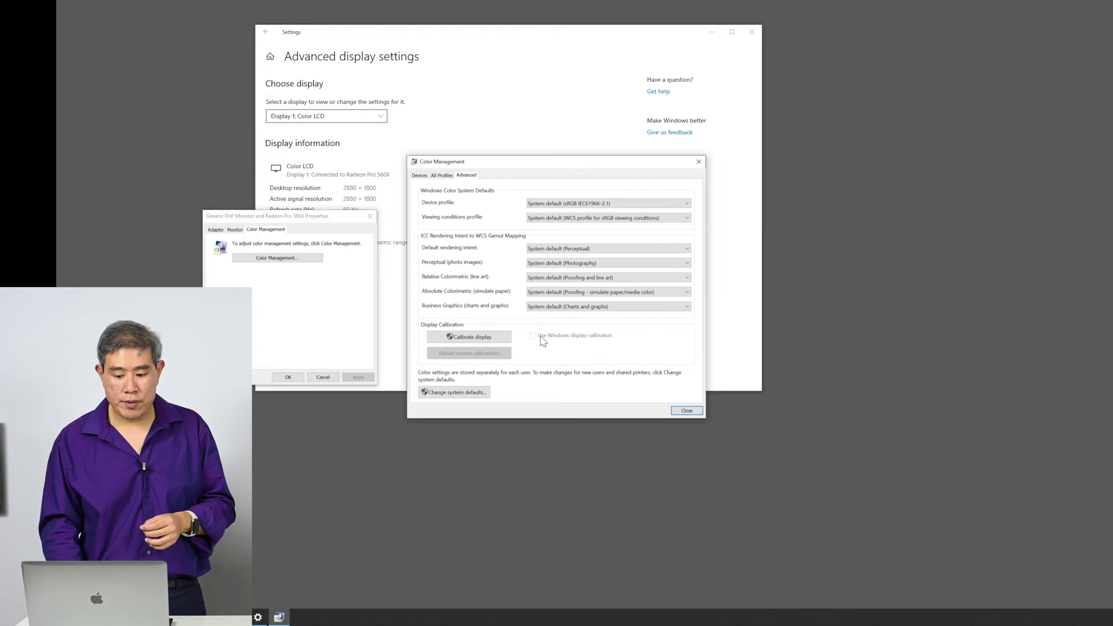
{"action": "left_click", "coordinate": [699, 162]}
{"action": "left_click", "coordinate": [370, 216]}
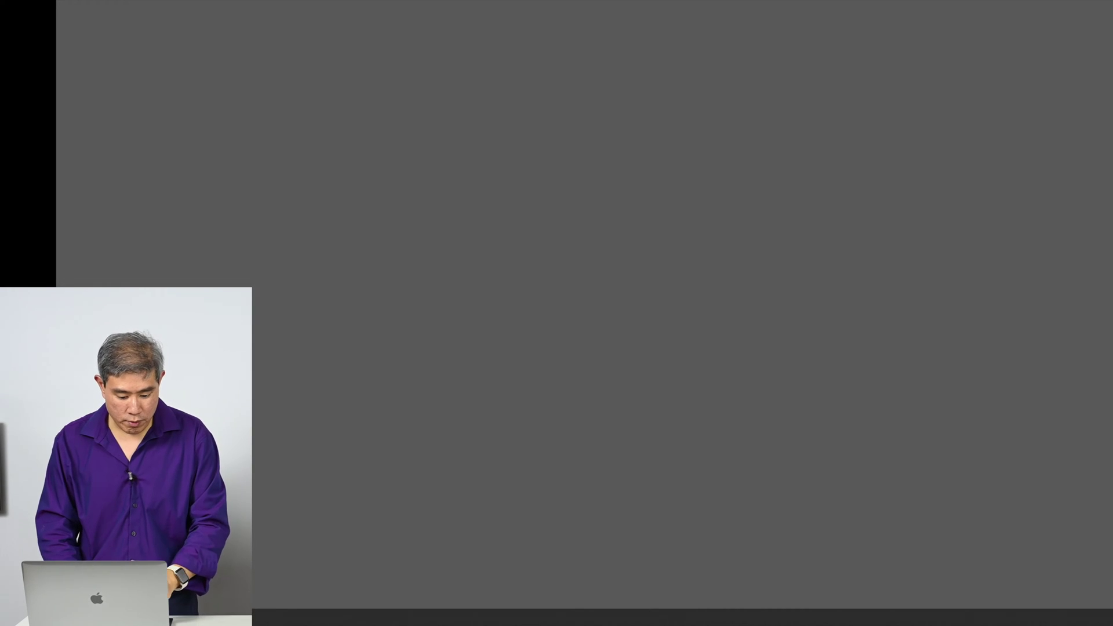
Launch Palette Master Element and start an Advanced profiling workflow for the SW270C with the i1Display Pro
{"action": "key", "text": "super"}
{"action": "type", "text": "palette"}
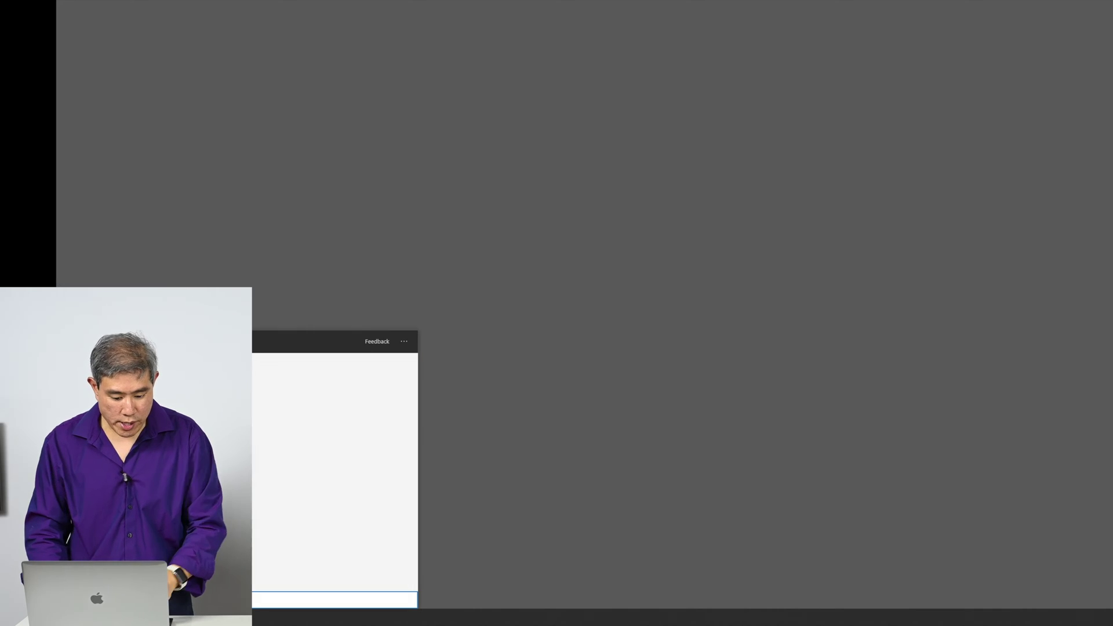
{"action": "key", "text": "Return"}
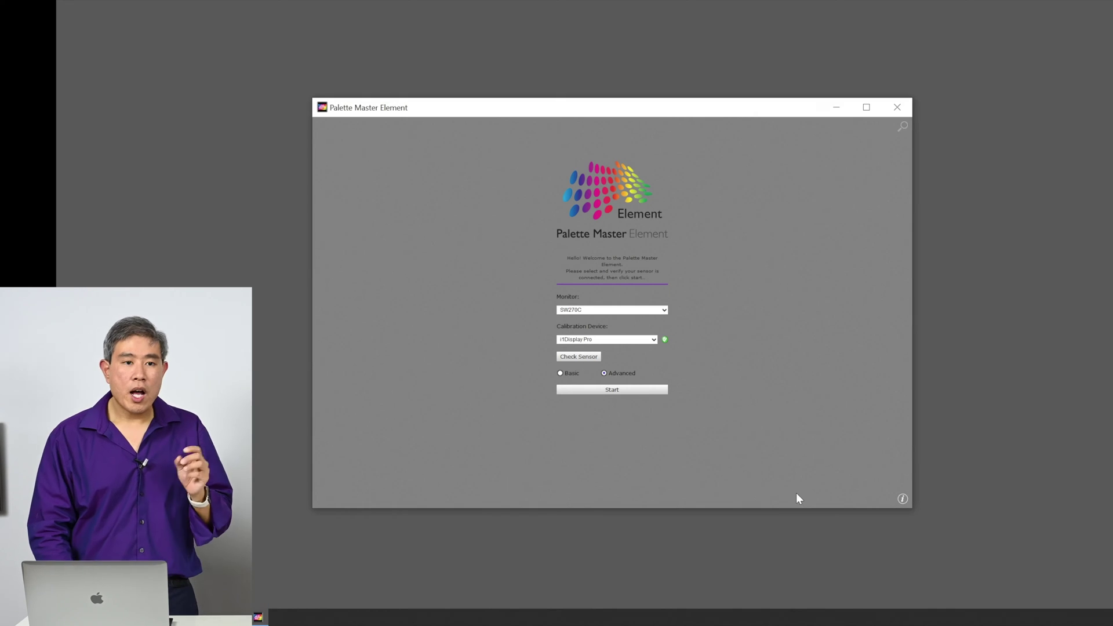
{"action": "left_click", "coordinate": [646, 390]}
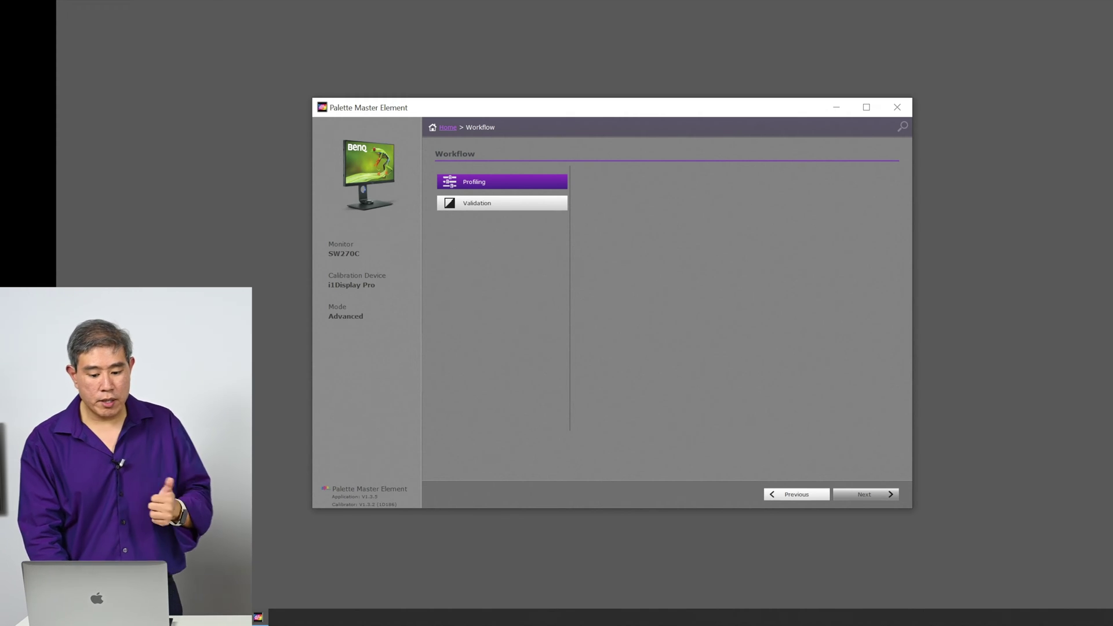
{"action": "left_click", "coordinate": [846, 493]}
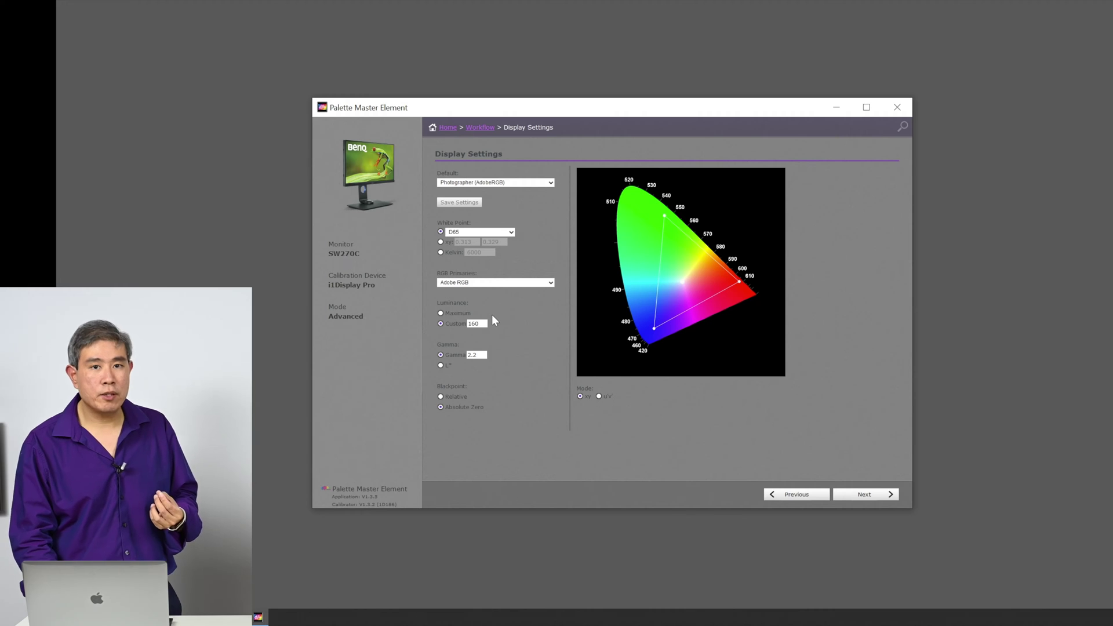
Set the custom luminance to 100 in the display settings and proceed to the measurement setup
{"action": "left_click", "coordinate": [475, 327]}
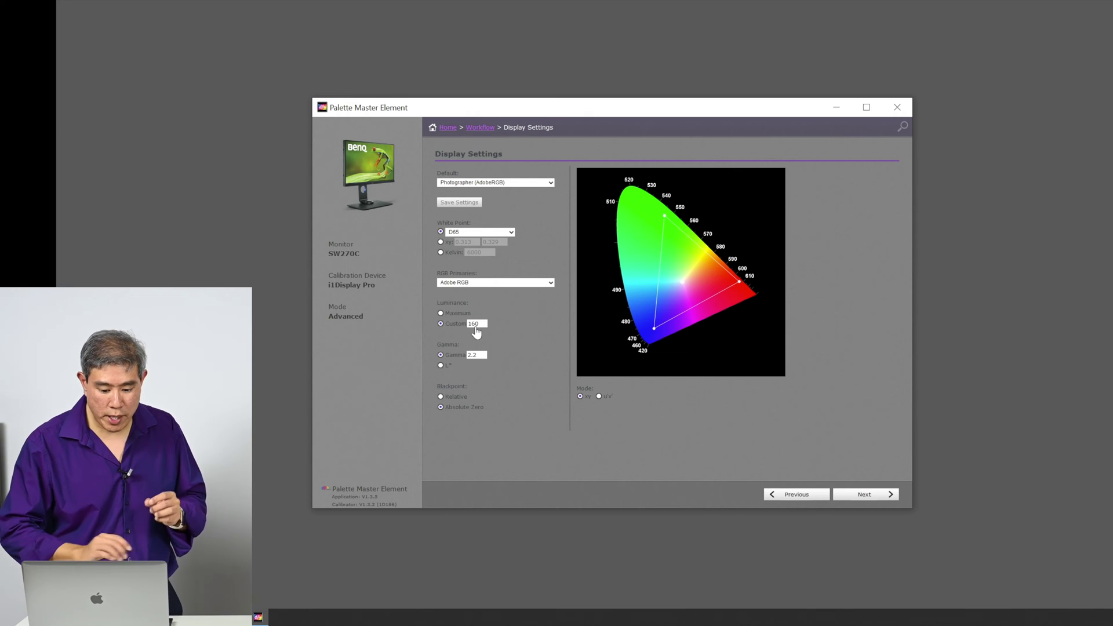
{"action": "key", "text": "BackSpace"}
{"action": "type", "text": "0"}
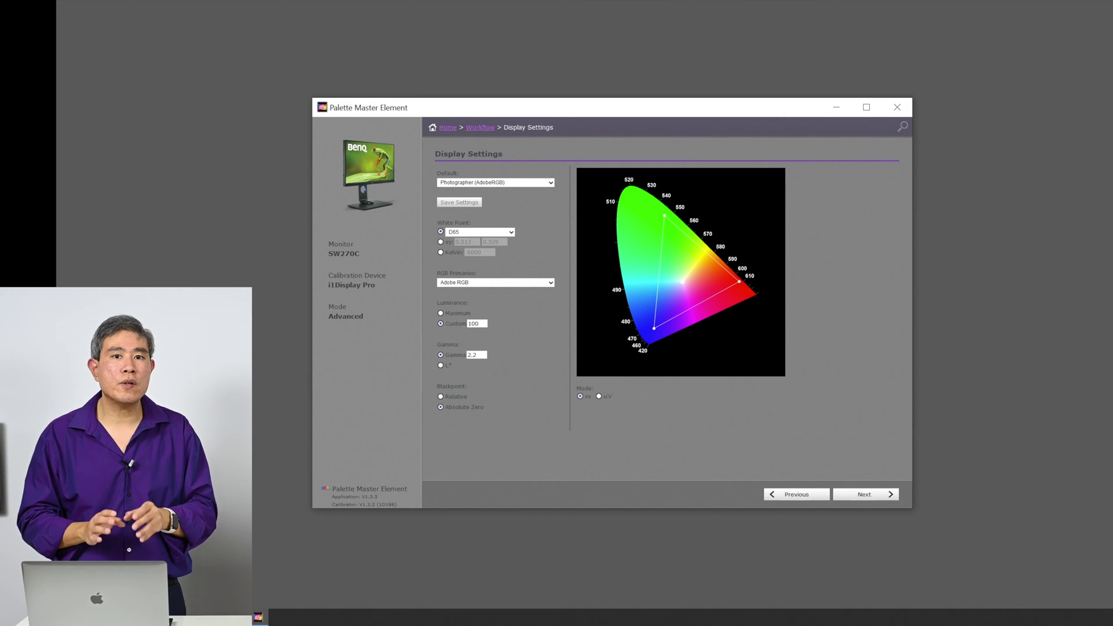
{"action": "left_click", "coordinate": [862, 494]}
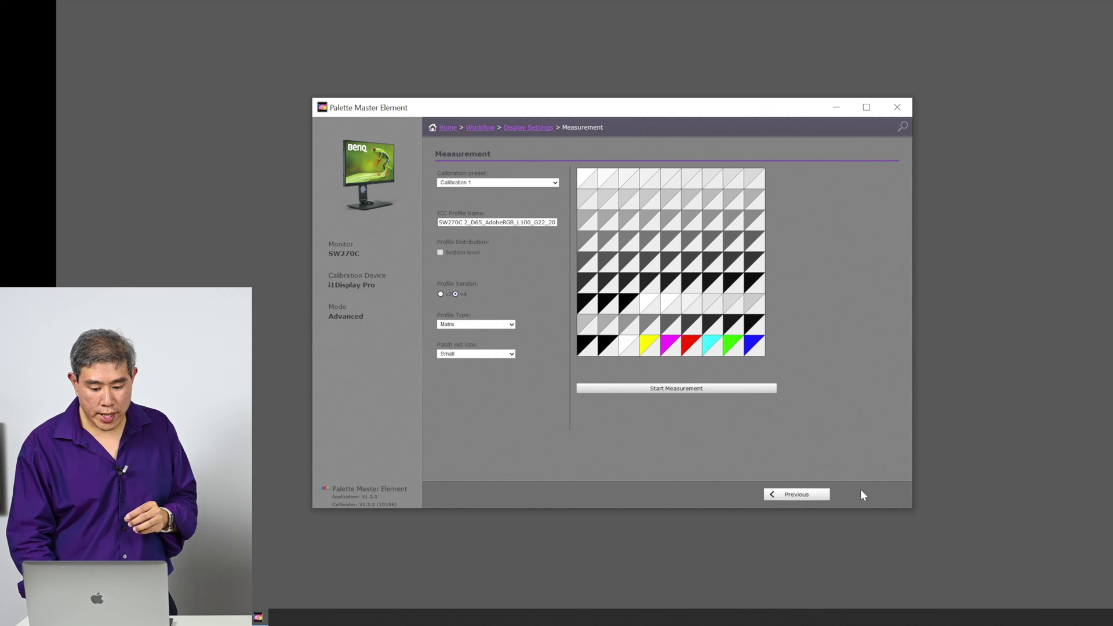
Set up the measurement with the Calibration 1 preset, profile version v2 and a Large patch set size
{"action": "left_click", "coordinate": [555, 184]}
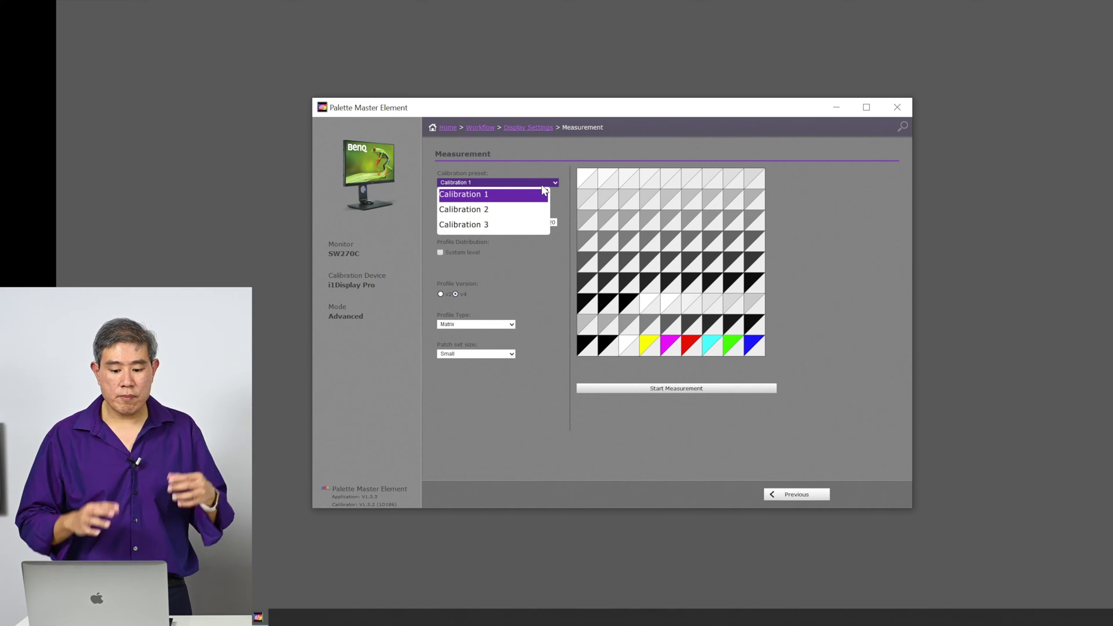
{"action": "left_click", "coordinate": [540, 196]}
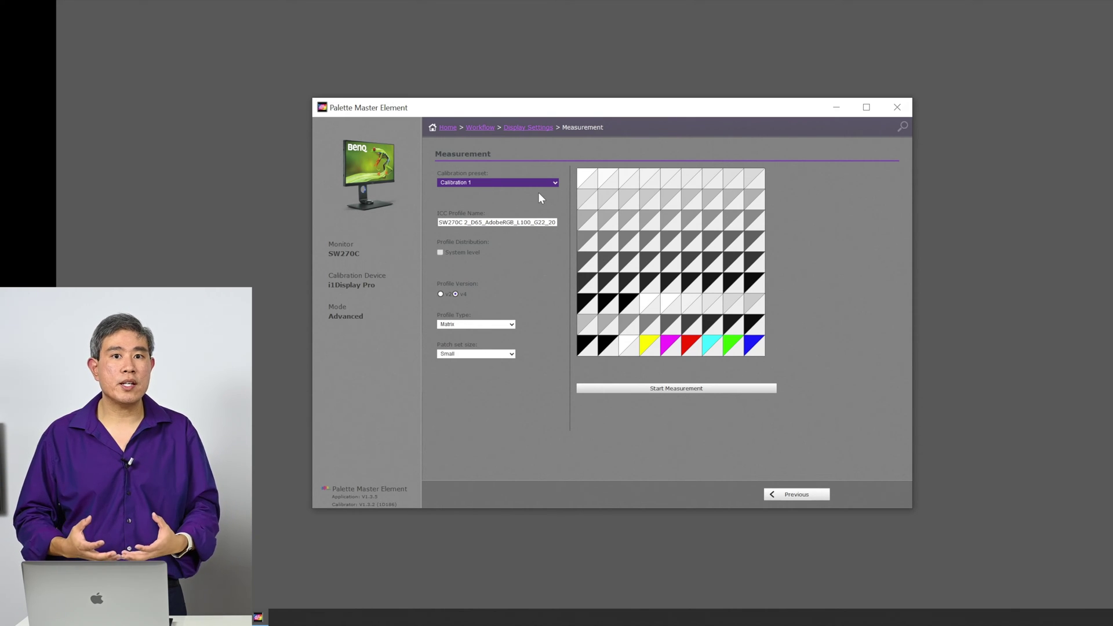
{"action": "left_click", "coordinate": [486, 229]}
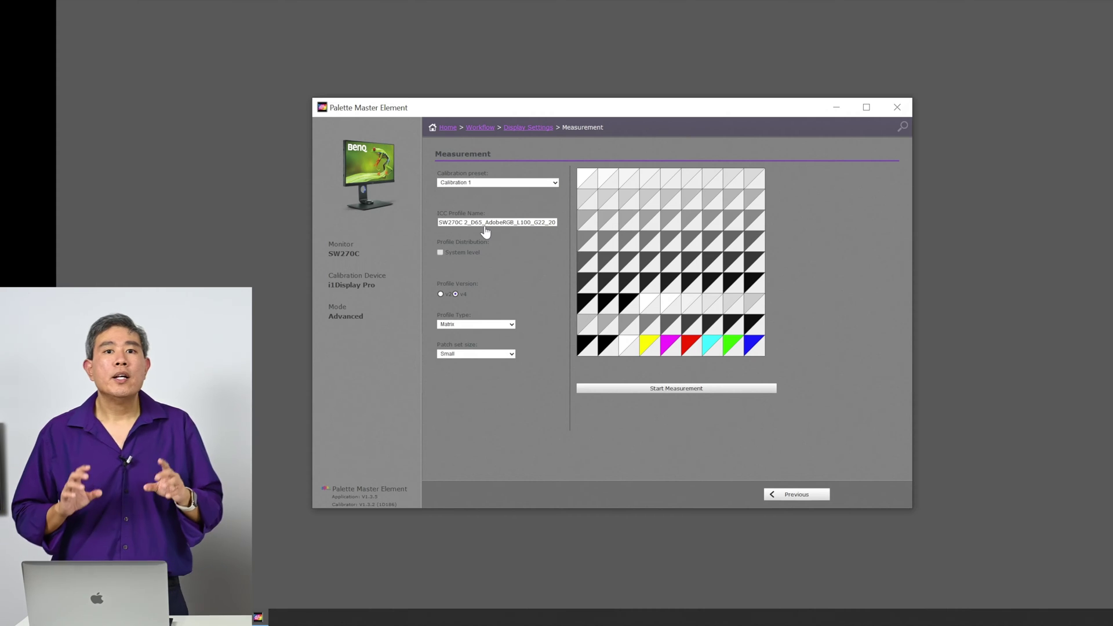
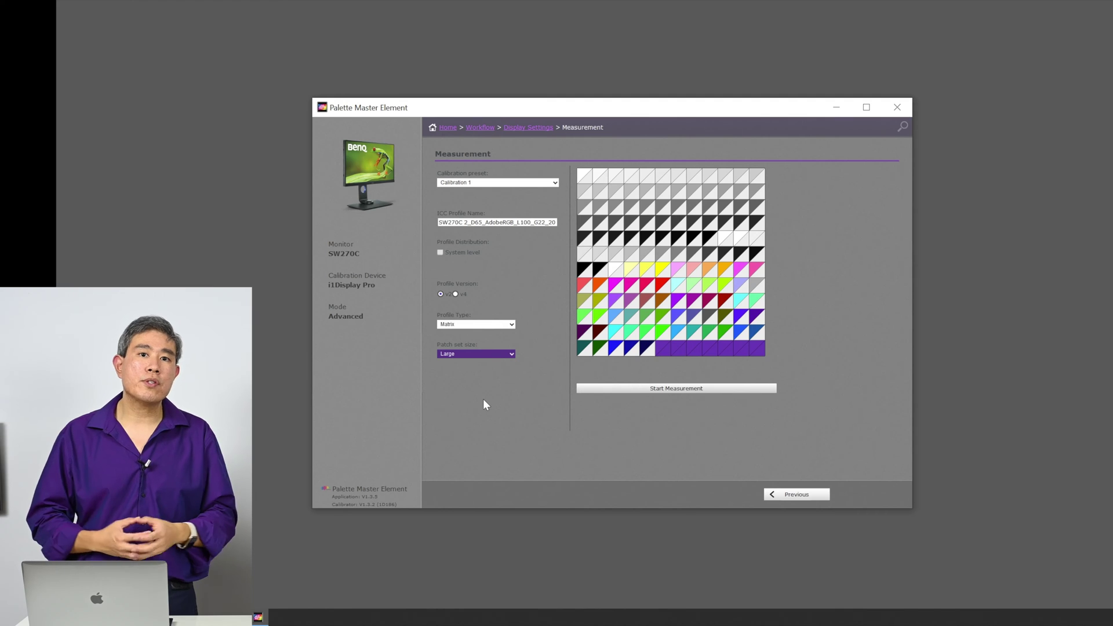
{"action": "left_click", "coordinate": [488, 397]}
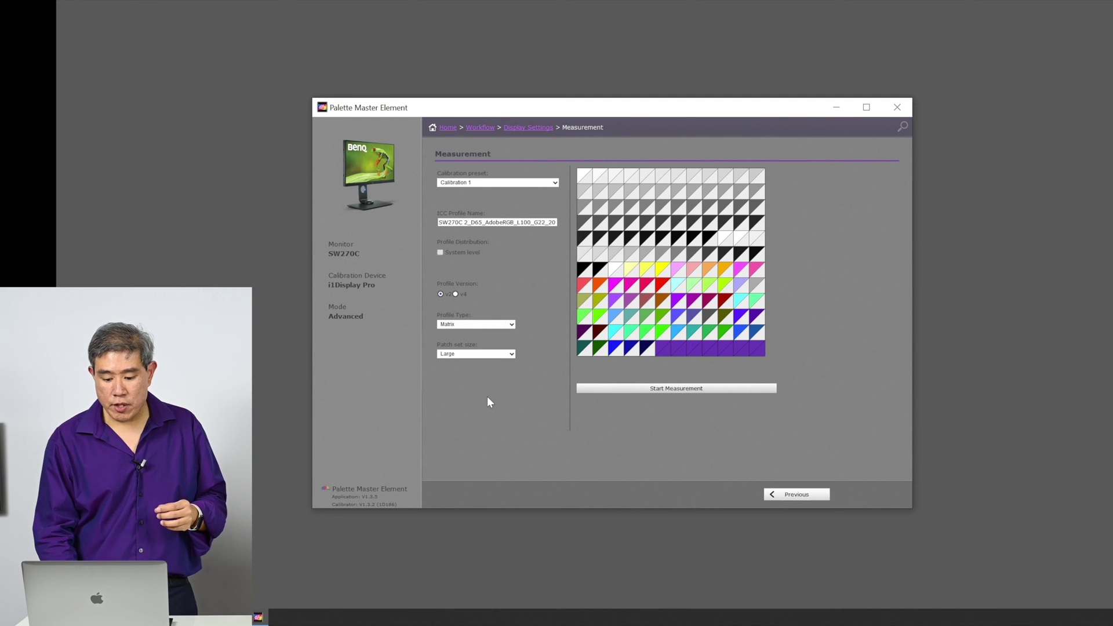
Start the calibration measurement, continue past the sensor preparation and placement stages, and move the application window aside
{"action": "left_click", "coordinate": [634, 389]}
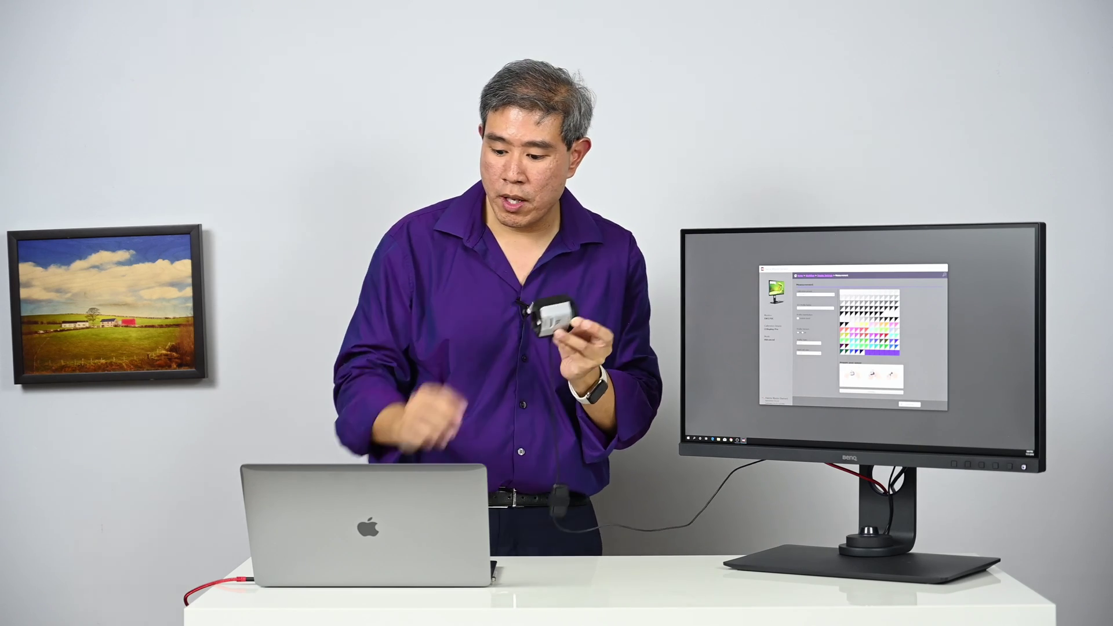
{"action": "left_click", "coordinate": [871, 392]}
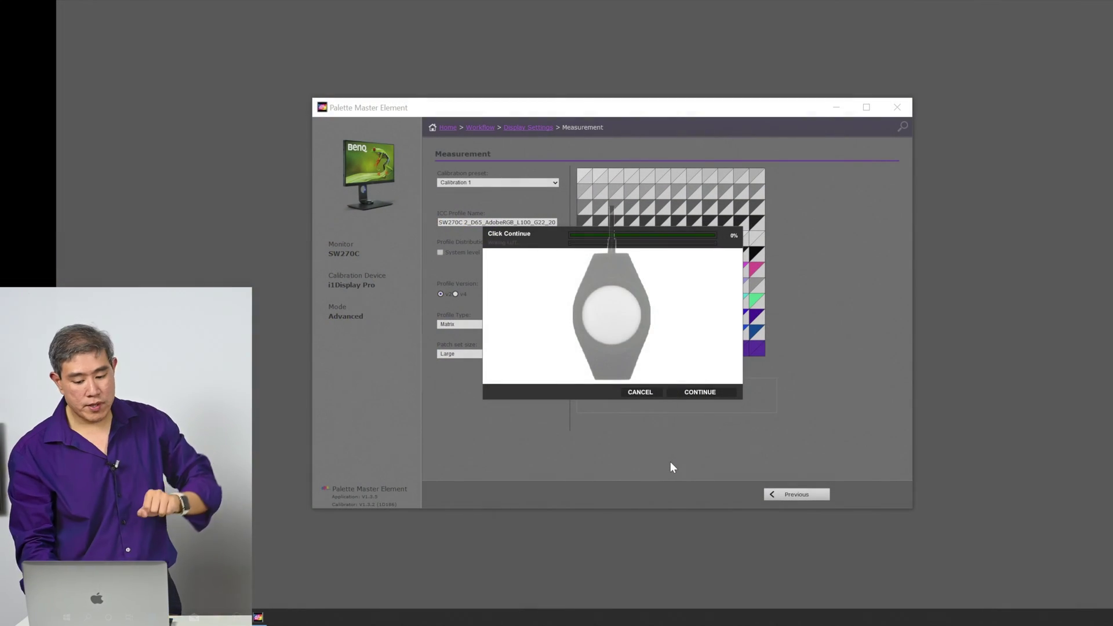
{"action": "left_click", "coordinate": [705, 391]}
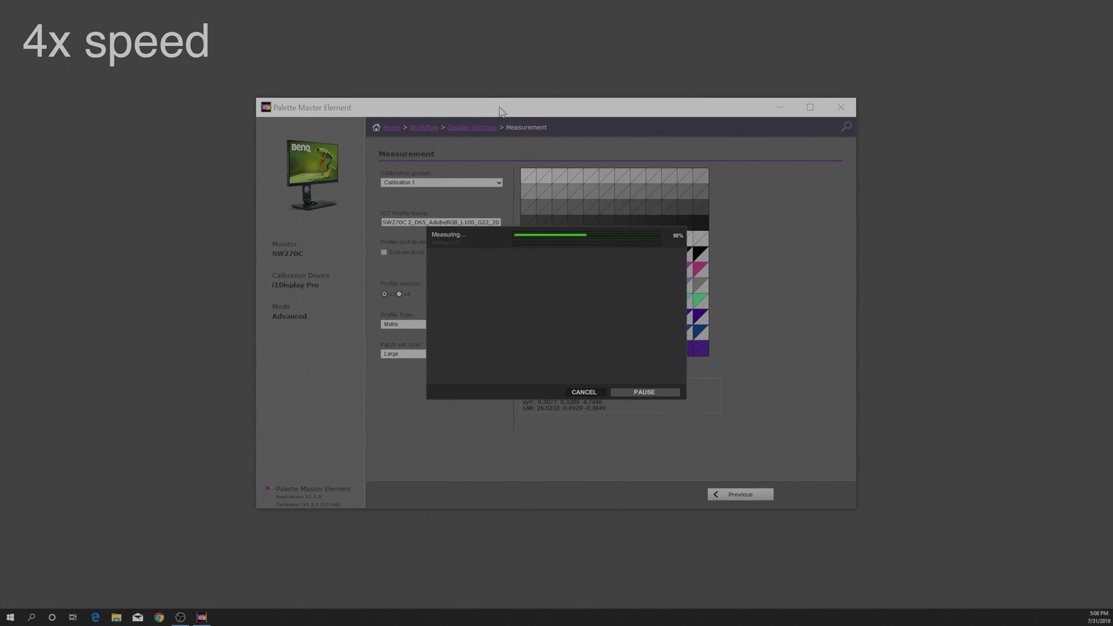
{"action": "left_click_drag", "start_coordinate": [497, 110], "coordinate": [779, 119]}
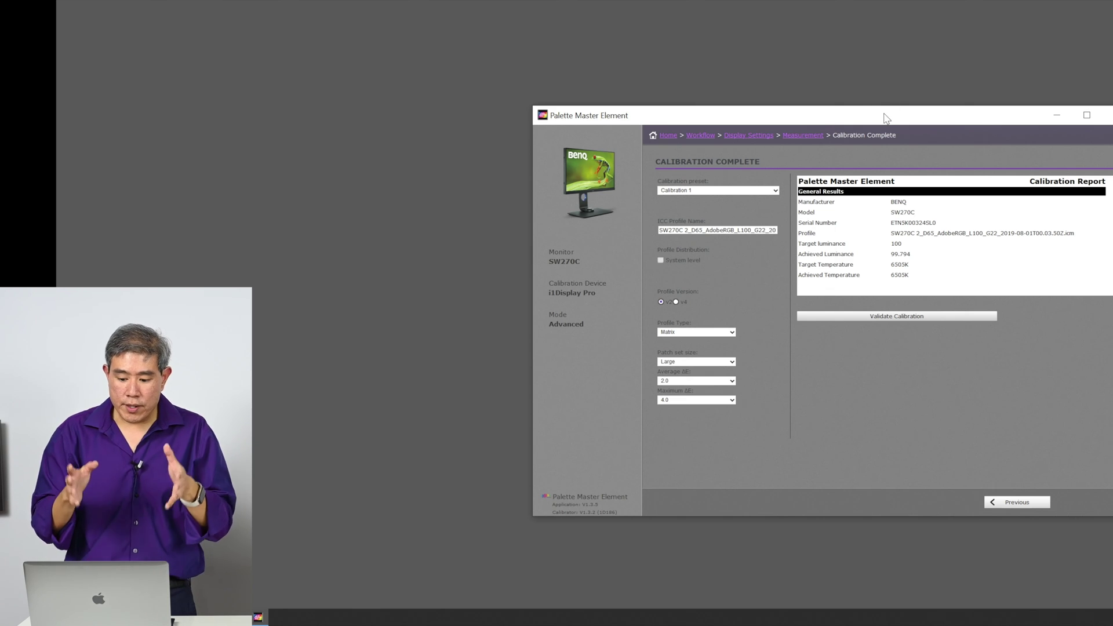
Bring the application window back into full view and run the calibration validation, continuing through the sensor preparation and placement stages
{"action": "left_click_drag", "start_coordinate": [886, 116], "coordinate": [698, 100]}
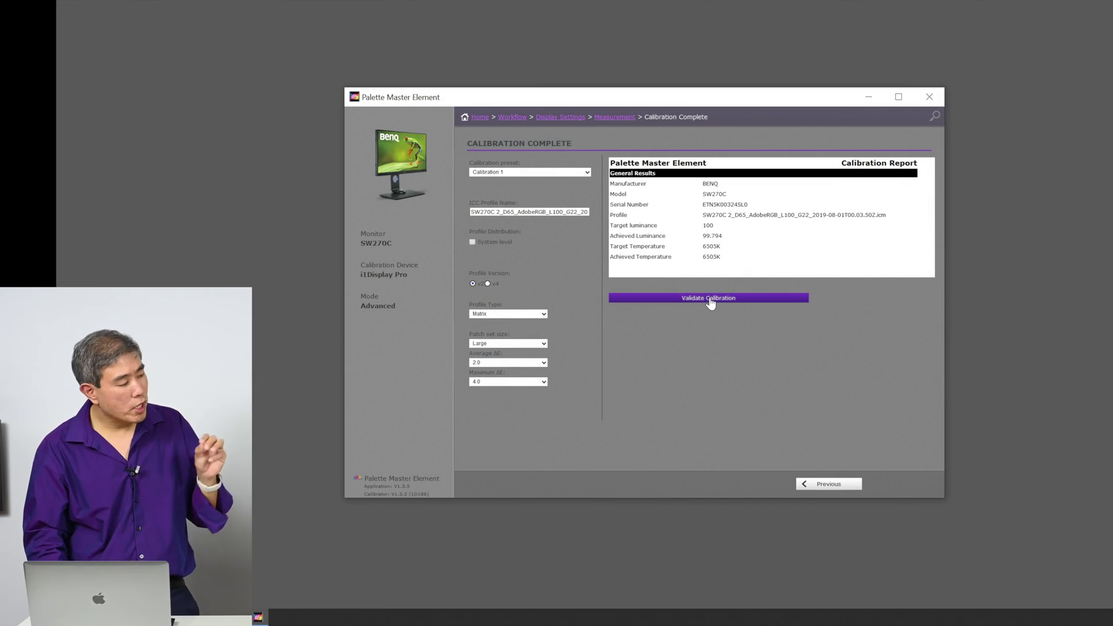
{"action": "left_click", "coordinate": [711, 299]}
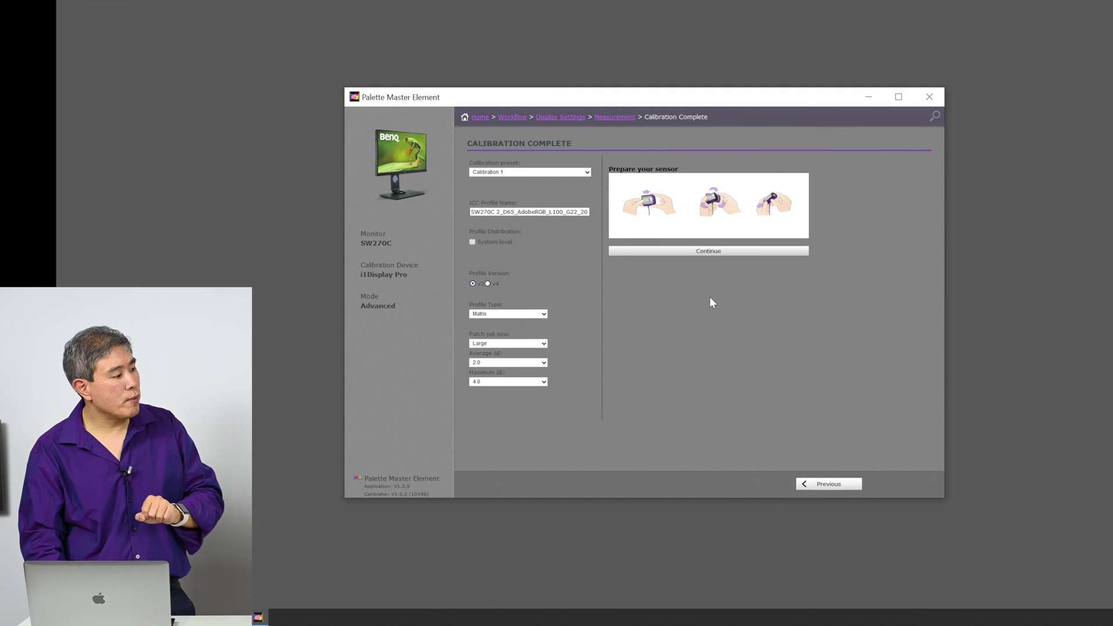
{"action": "left_click", "coordinate": [710, 250]}
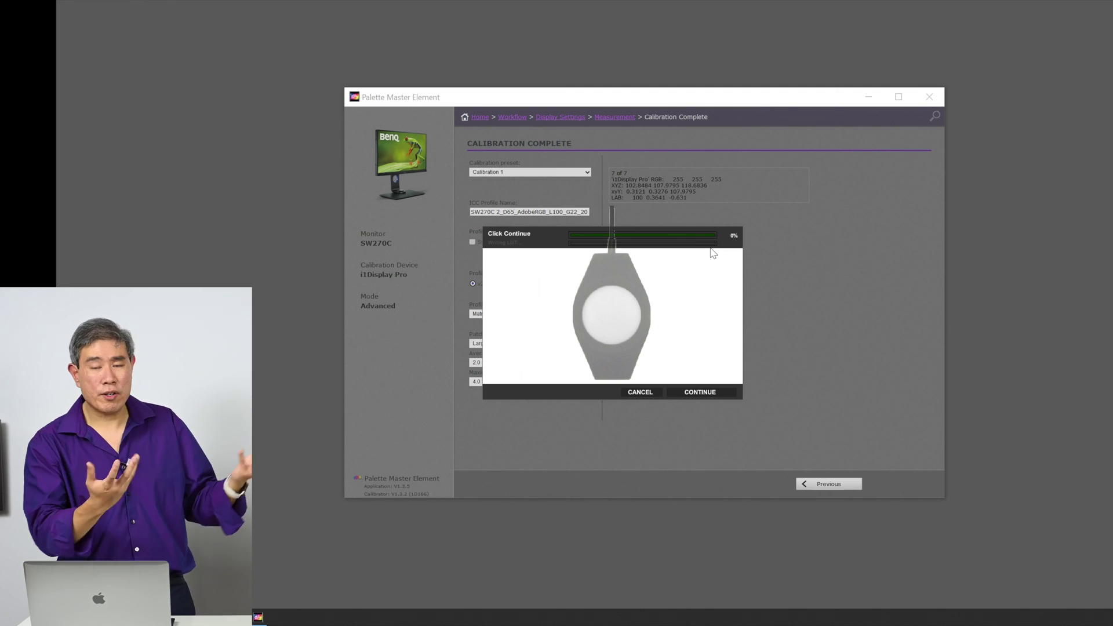
{"action": "left_click", "coordinate": [708, 393]}
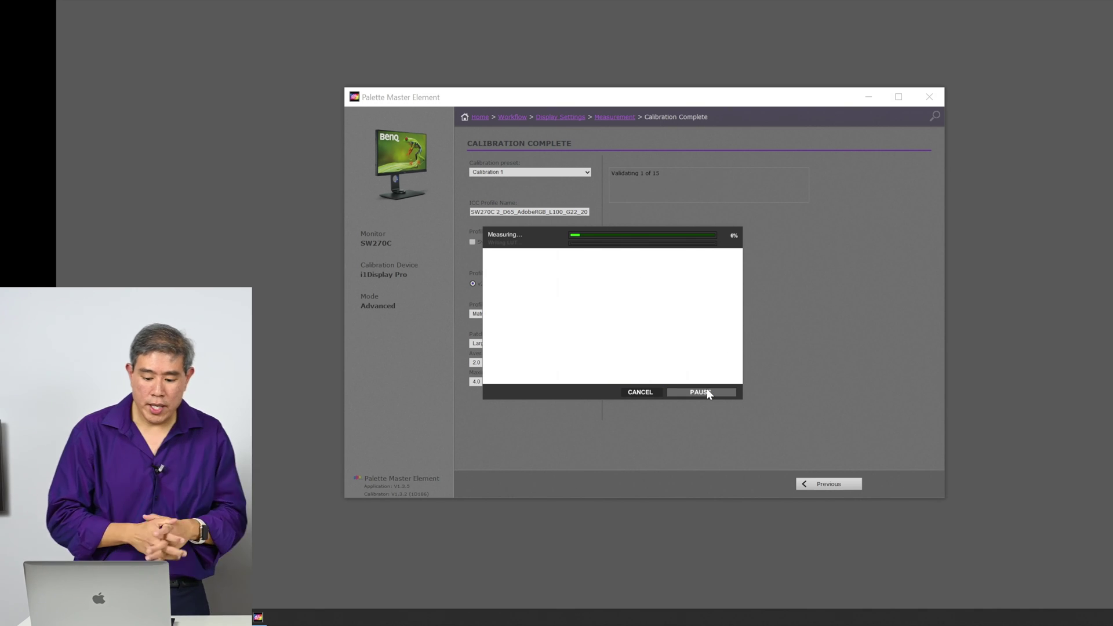